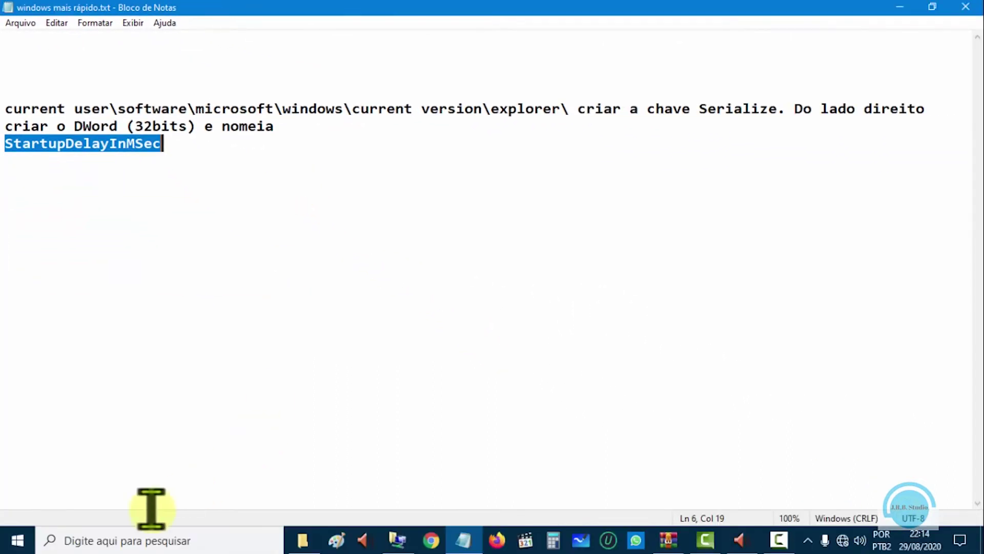
# Search Windows for regedit and open the Registry Editor
pyautogui.click(91, 536)
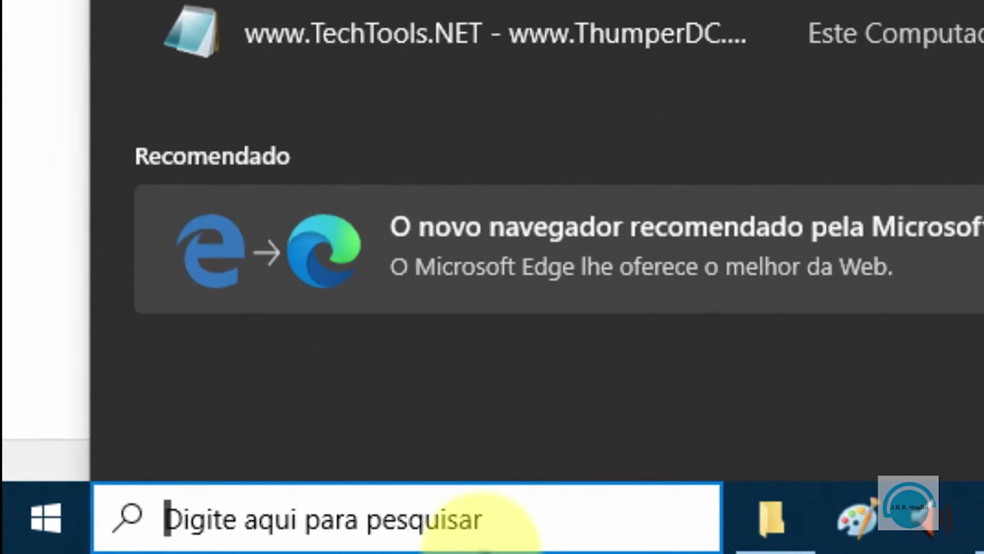
pyautogui.write('r')
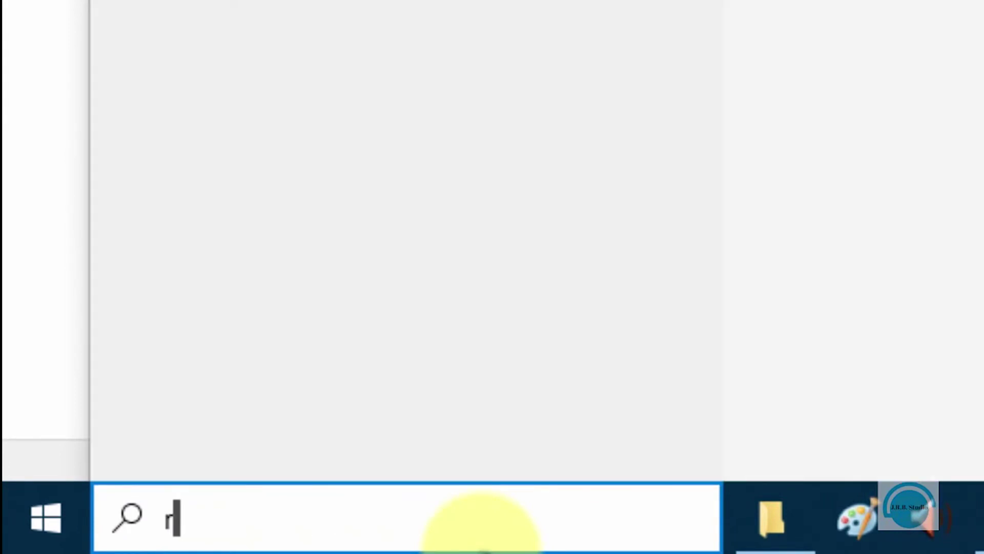
pyautogui.write('egw')
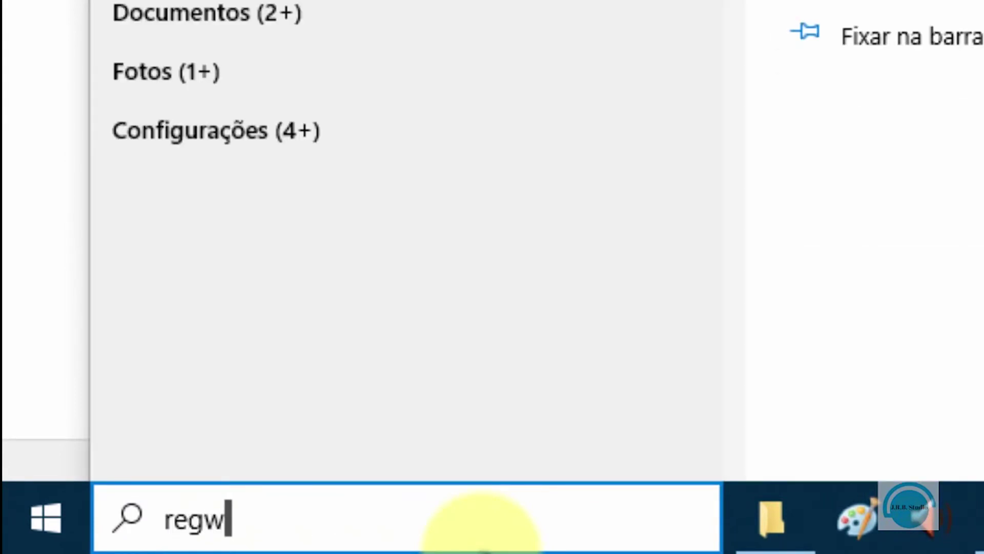
pyautogui.write('dit')
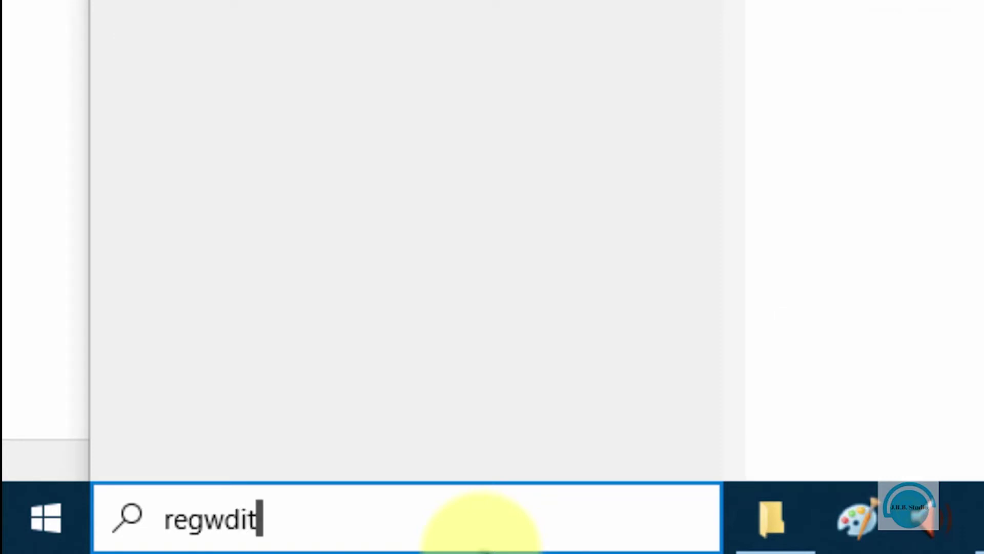
pyautogui.press('BackSpace')
pyautogui.press('BackSpace')
pyautogui.press('BackSpace')
pyautogui.write('ed')
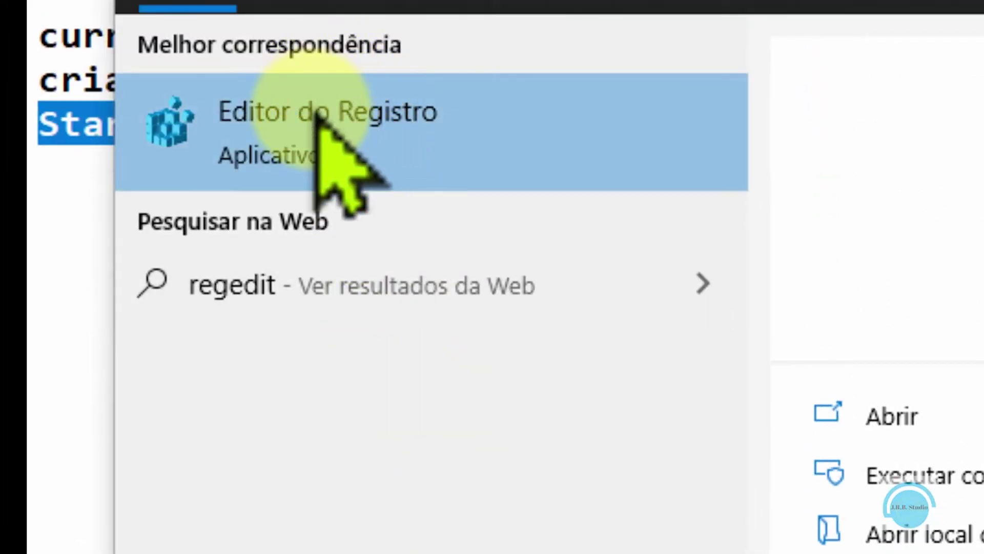
pyautogui.click(370, 130)
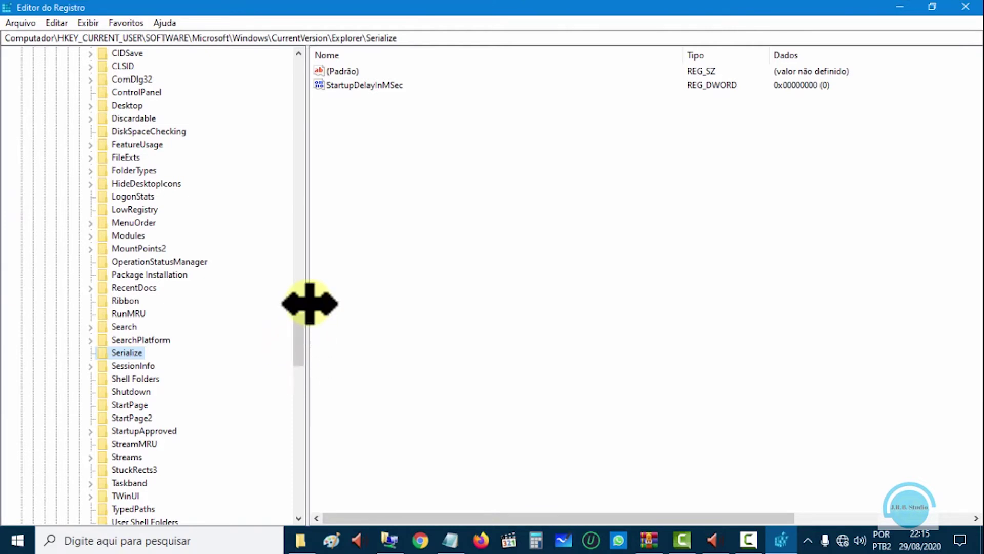
# Collapse HKEY_CURRENT_USER, expand it again and go down the tree to SOFTWARE\Microsoft\Windows
pyautogui.moveTo(296, 322); pyautogui.dragTo(292, 40)
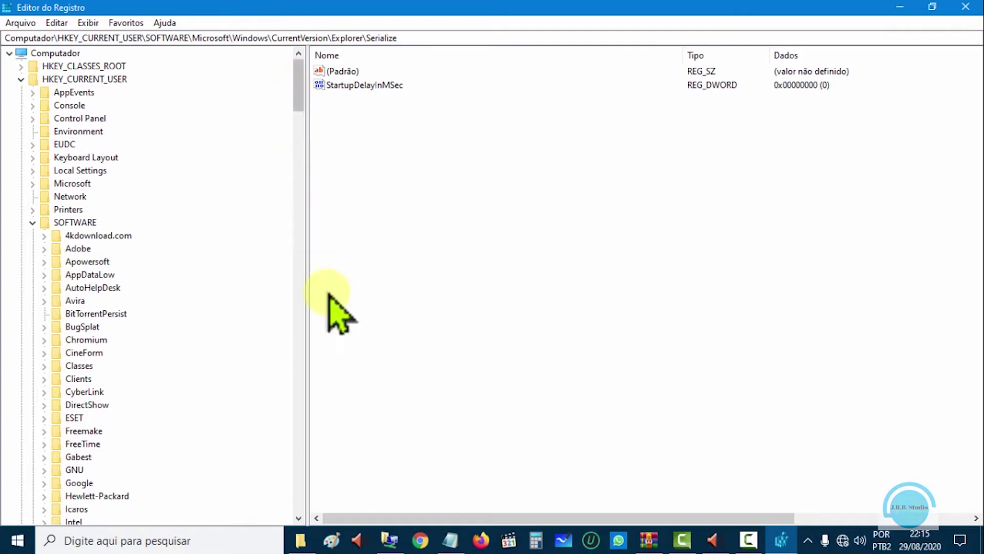
pyautogui.click(21, 78)
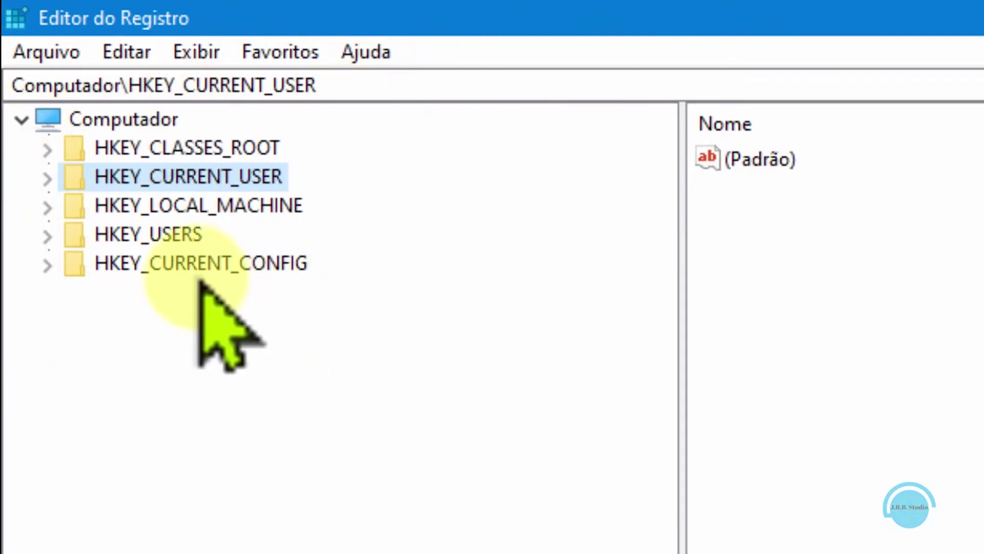
pyautogui.click(48, 178)
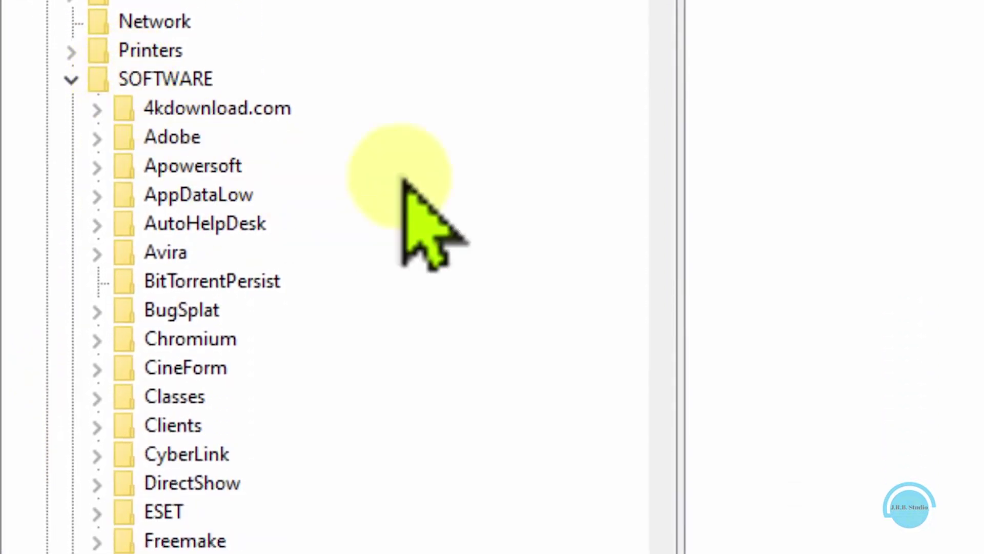
pyautogui.scroll(-8, 659, 5)
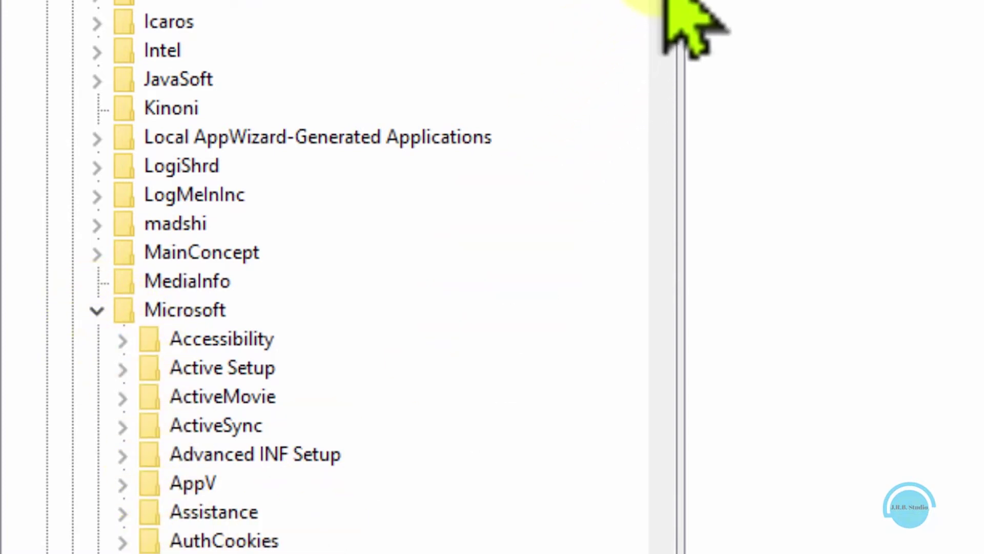
pyautogui.moveTo(666, 2); pyautogui.dragTo(652, 220)
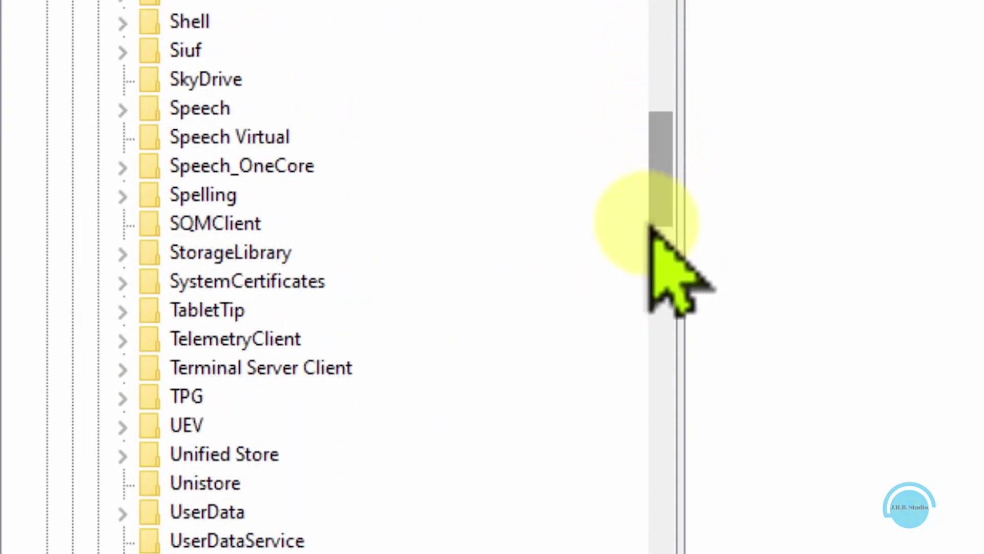
pyautogui.click(122, 418)
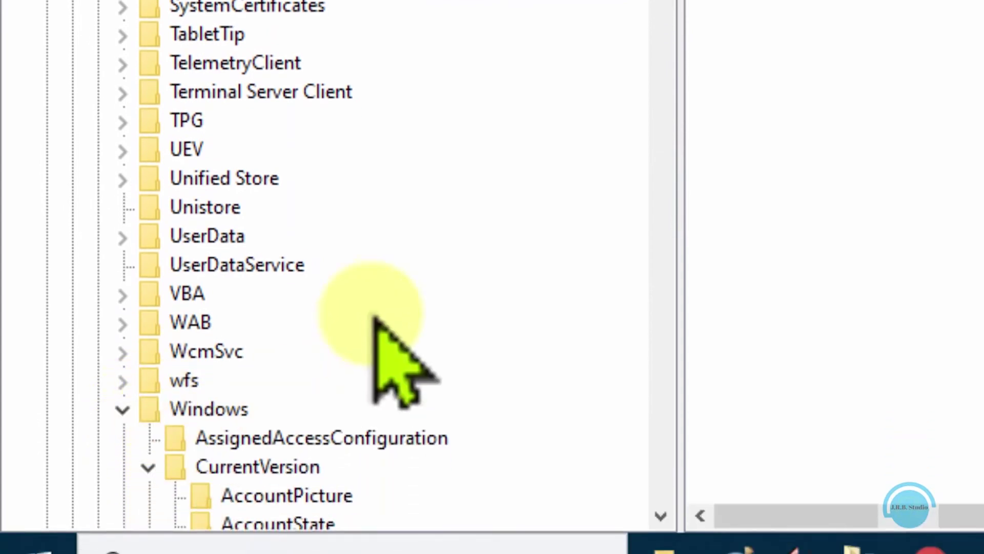
# Locate the Explorer key under Windows\CurrentVersion and go through its subkeys
pyautogui.moveTo(661, 10); pyautogui.dragTo(653, 103)
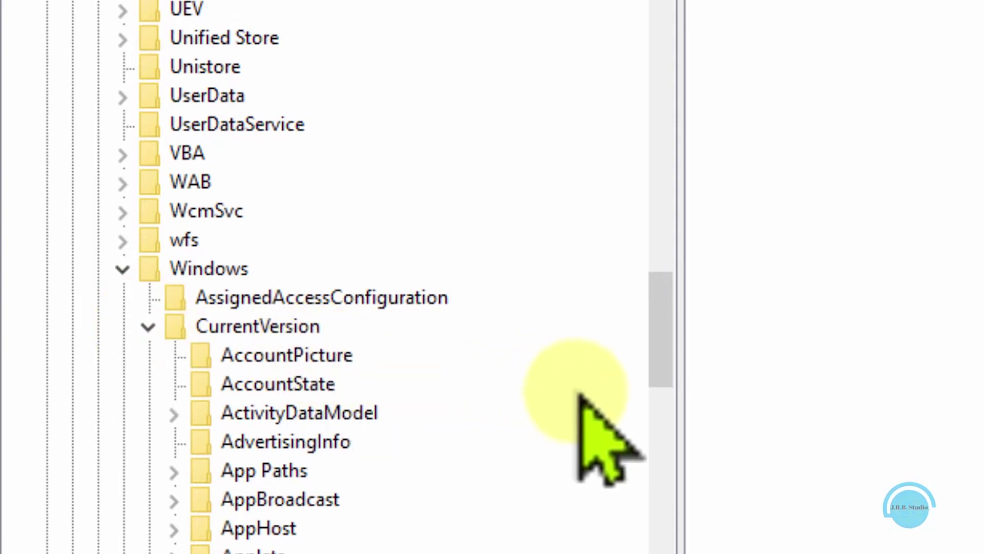
pyautogui.scroll(-2, 647, 367)
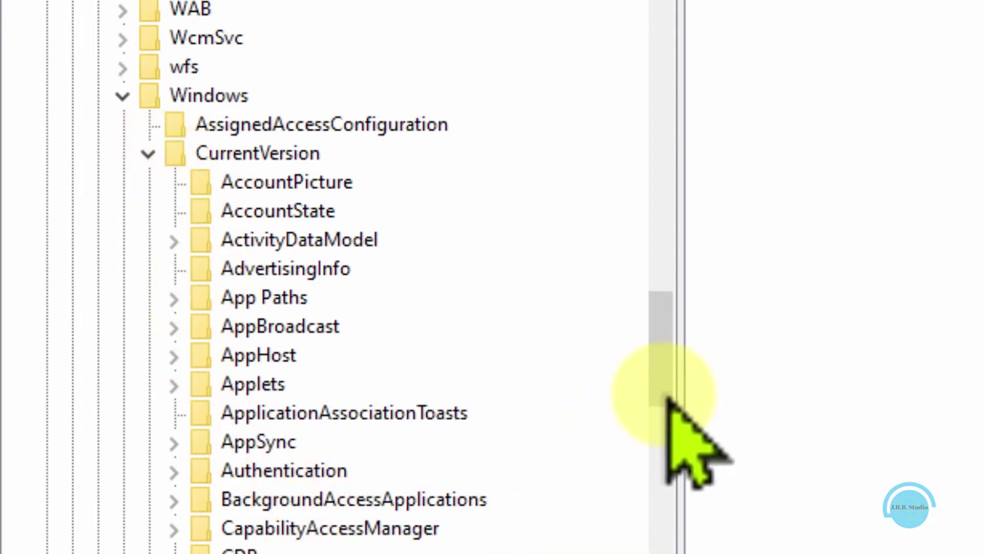
pyautogui.moveTo(655, 379); pyautogui.dragTo(641, 417)
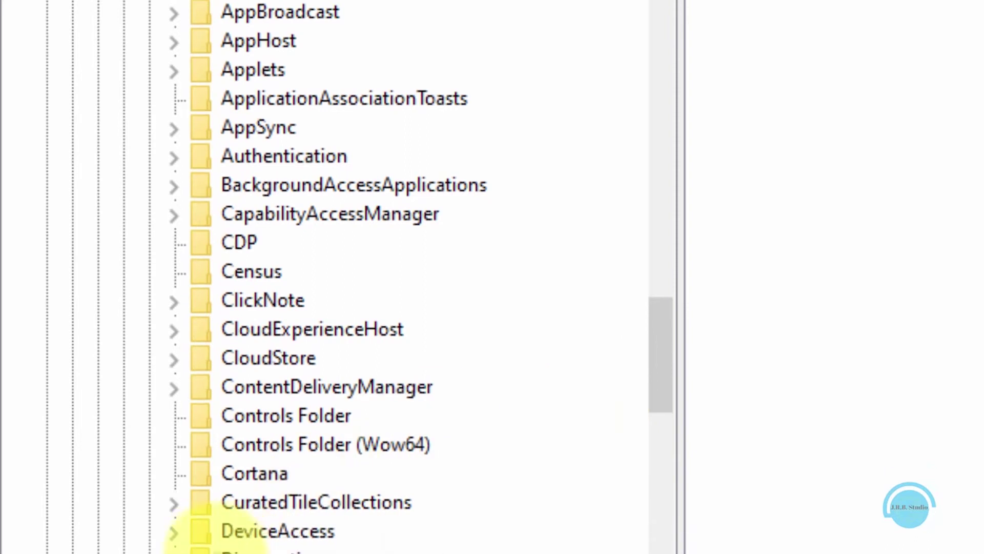
pyautogui.scroll(-2, 187, 533)
pyautogui.click(177, 536)
pyautogui.scroll(-2, 193, 462)
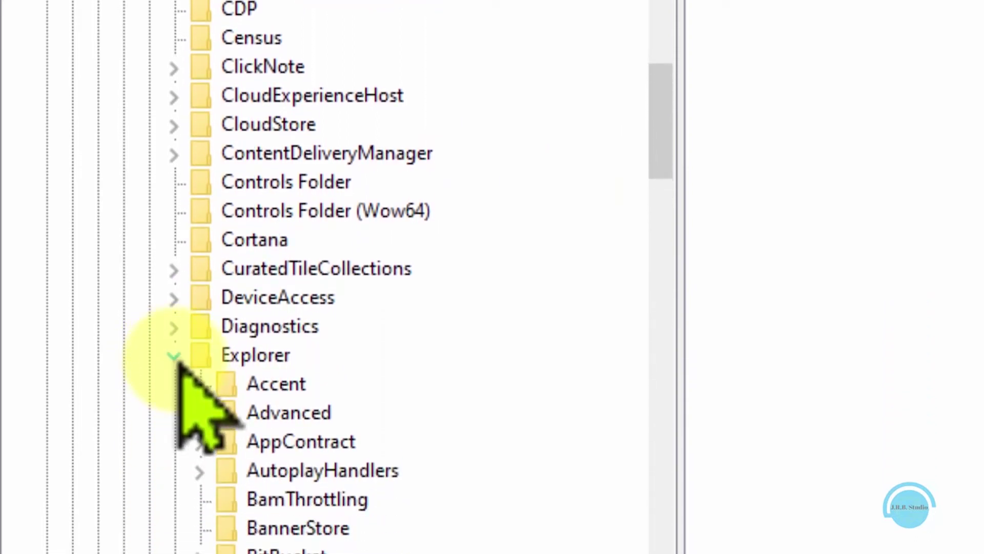
pyautogui.click(657, 169)
pyautogui.moveTo(657, 169); pyautogui.dragTo(656, 214)
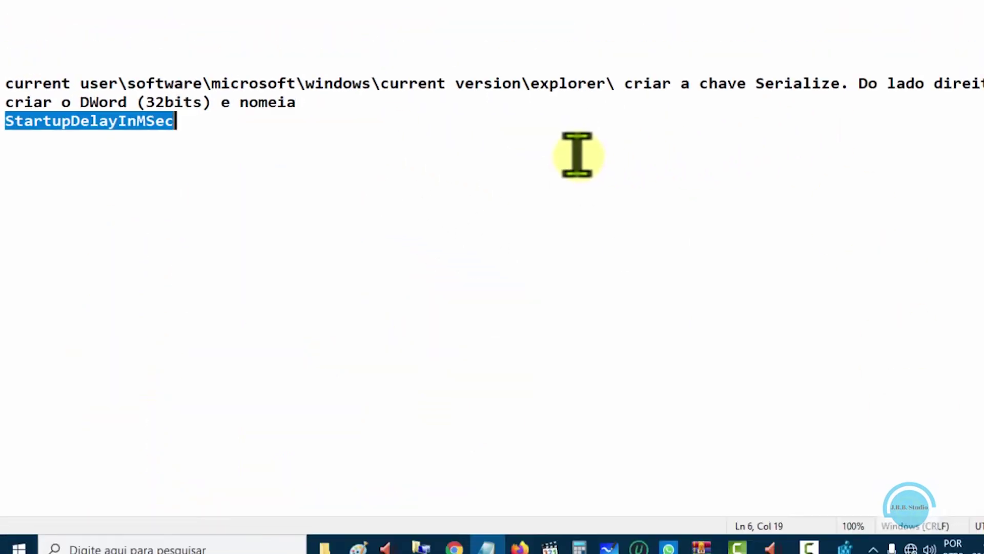
# Highlight the word explorer in the Notepad path notes, and return to the Registry Editor to find the Serialize key under Explorer
pyautogui.moveTo(492, 108); pyautogui.dragTo(560, 110)
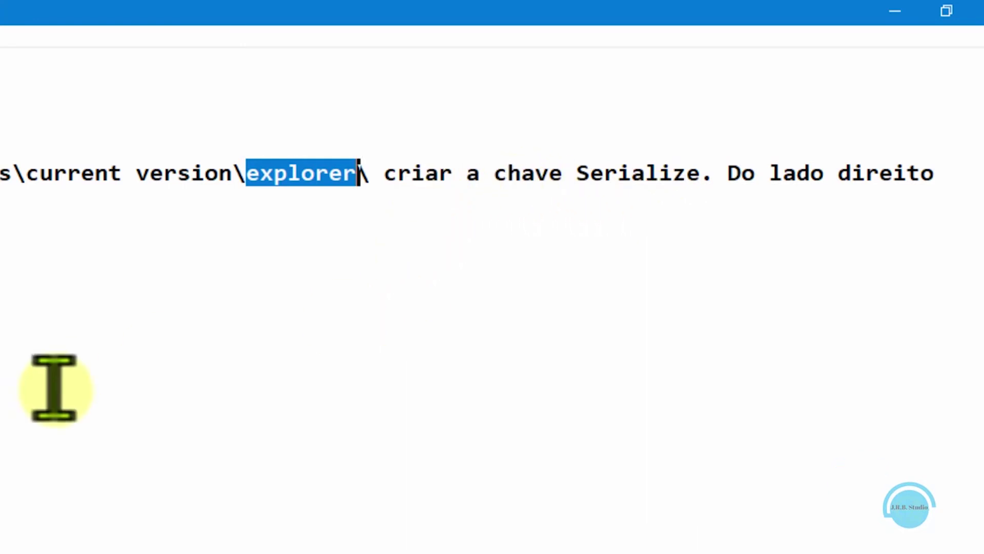
pyautogui.click(895, 10)
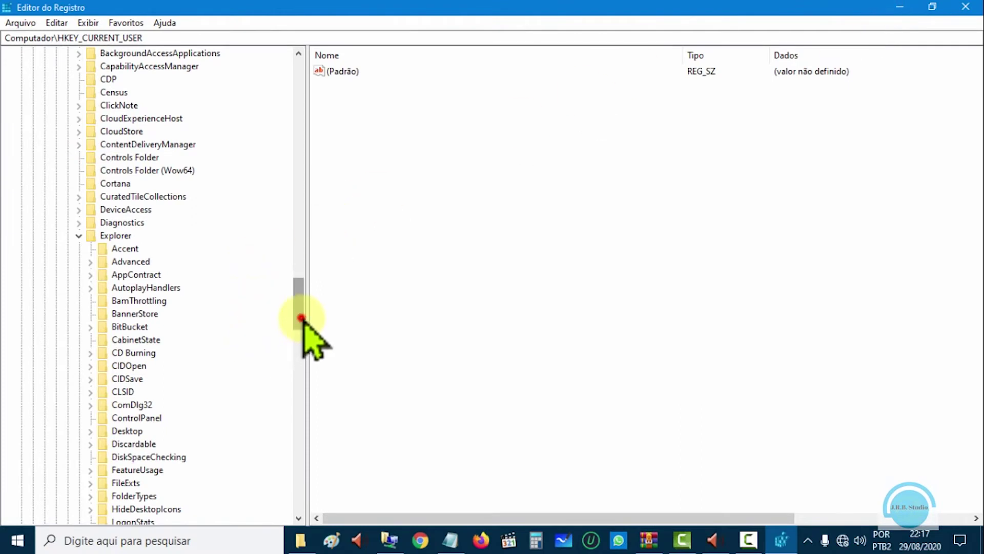
pyautogui.moveTo(302, 321); pyautogui.dragTo(299, 353)
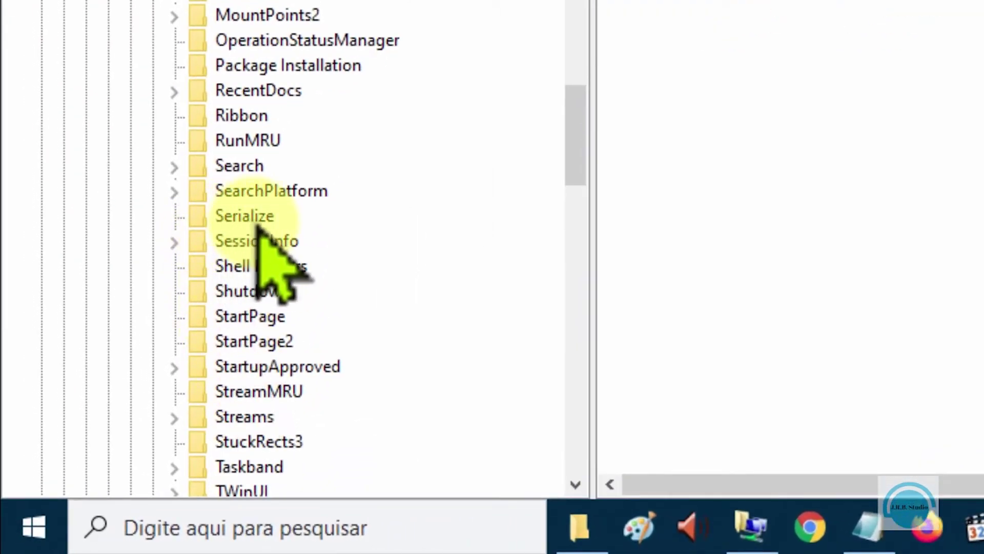
# Try to create a new key named Serialize under the Explorer key
pyautogui.moveTo(578, 186); pyautogui.dragTo(595, 176)
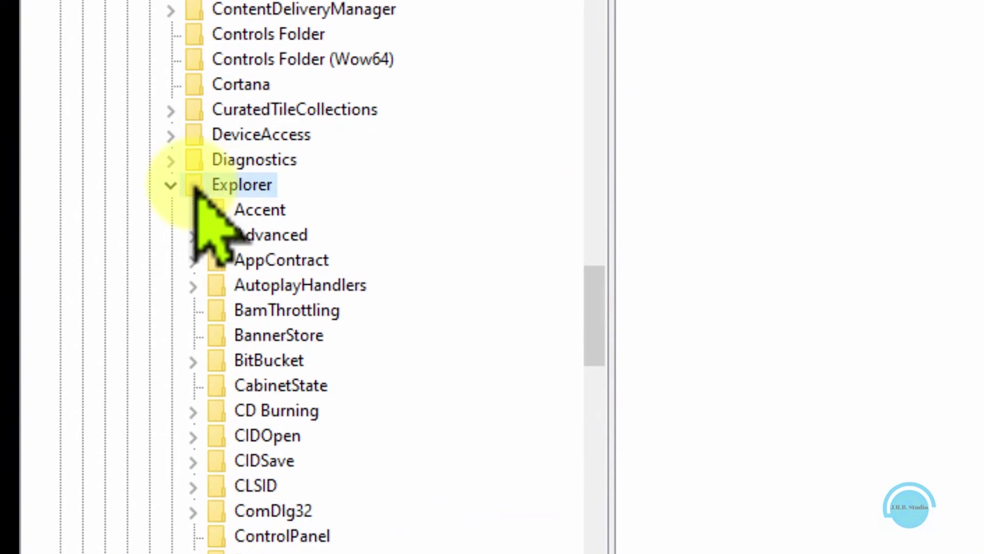
pyautogui.rightClick(196, 189)
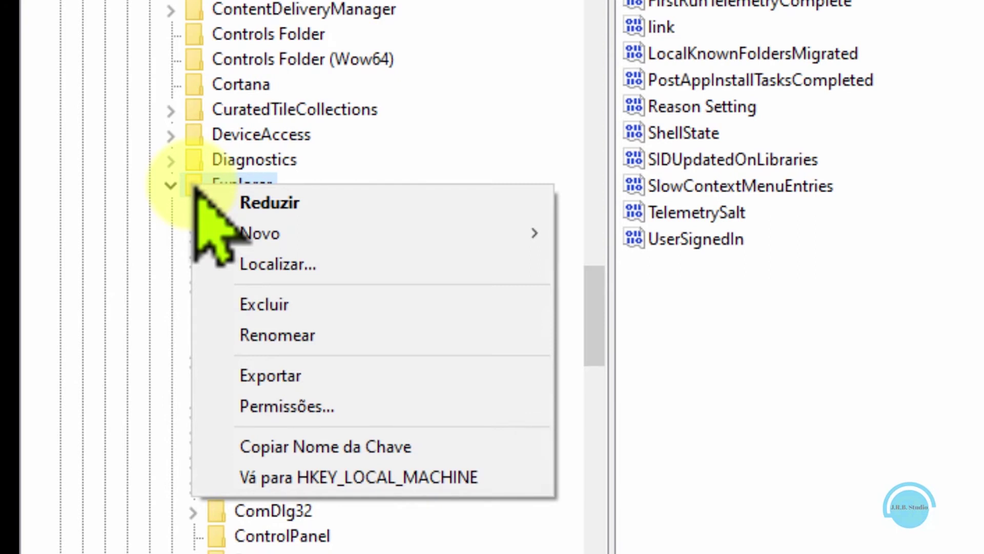
pyautogui.moveTo(269, 230)
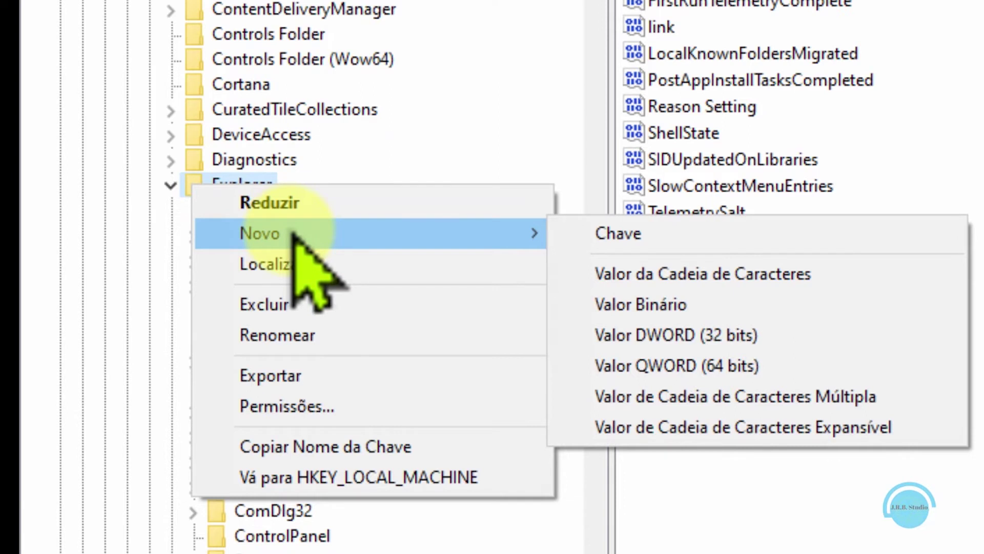
pyautogui.click(618, 235)
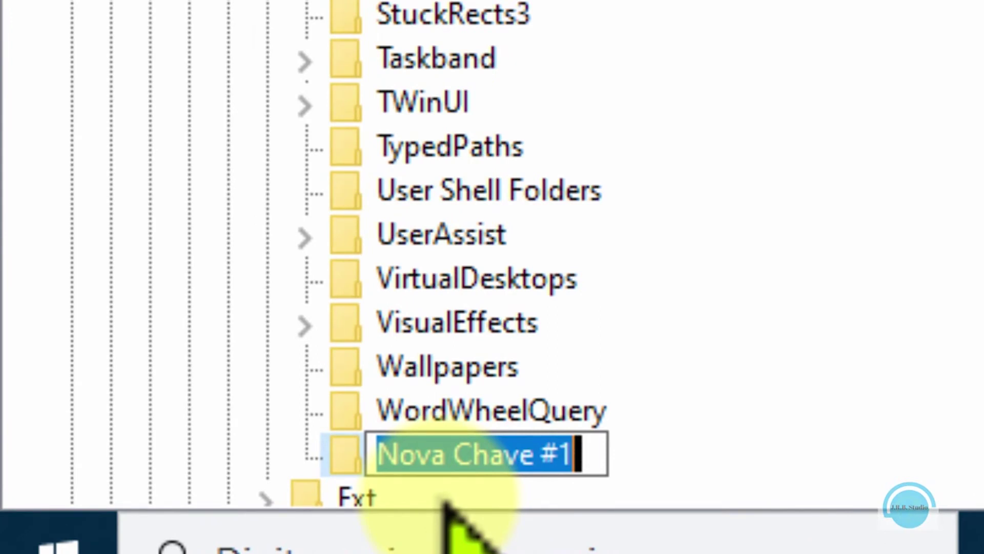
pyautogui.write('Se')
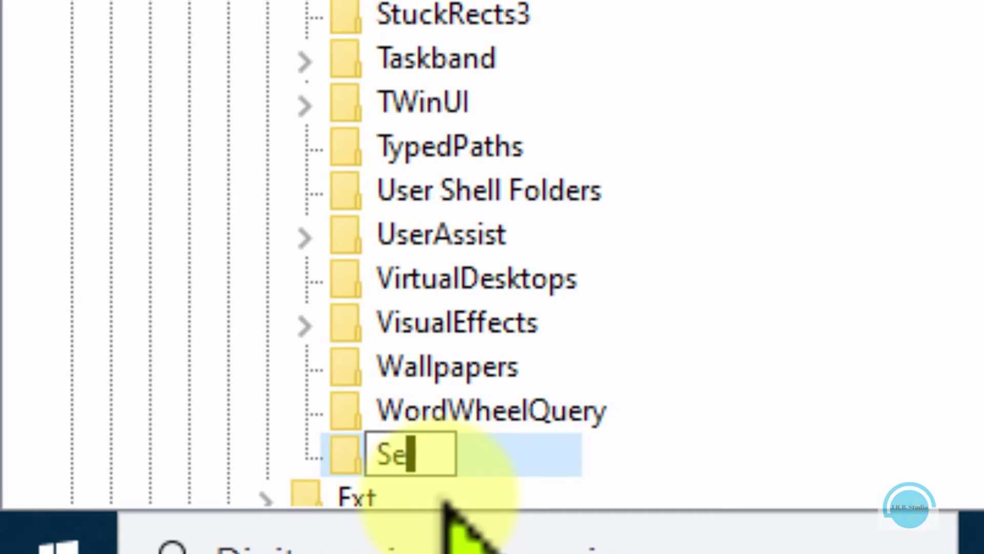
pyautogui.write('ria')
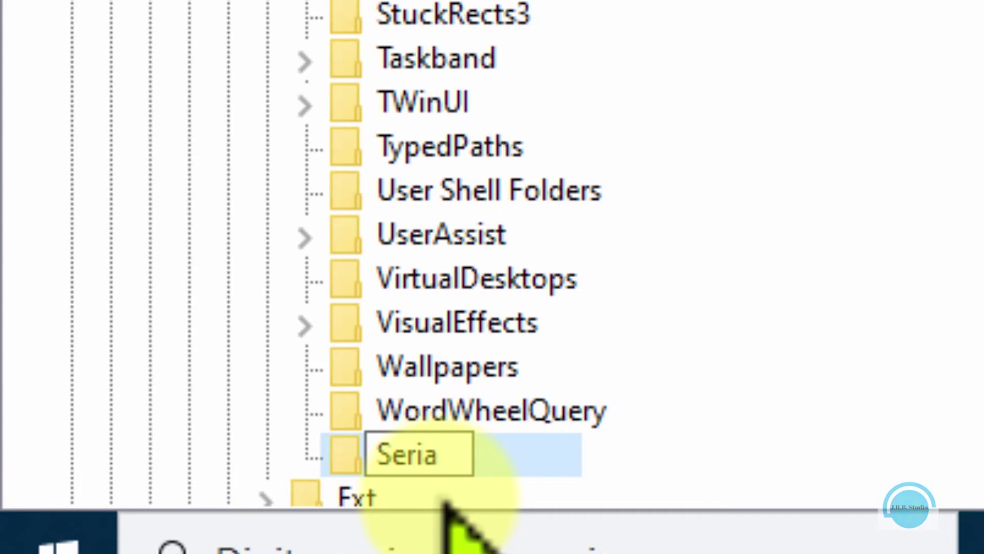
pyautogui.write('lize')
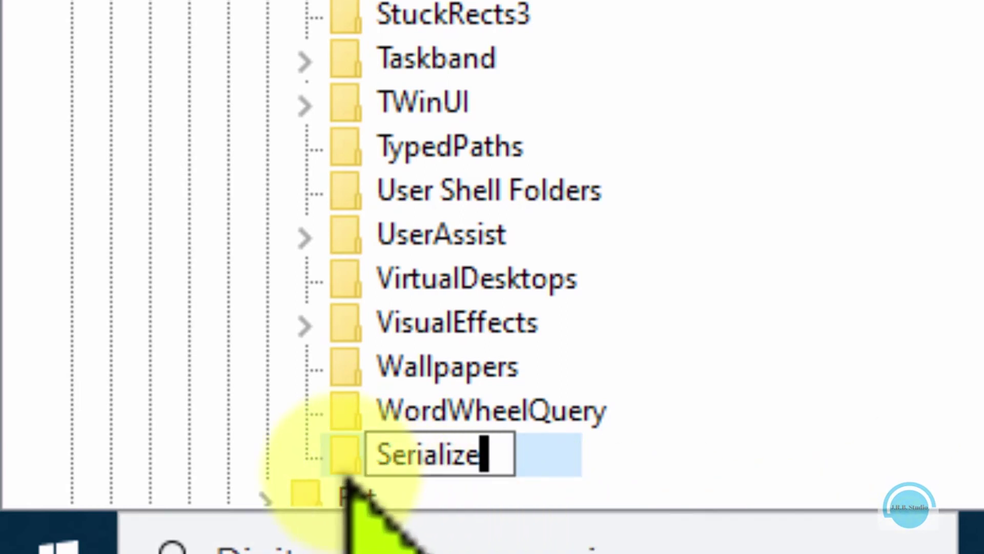
# Discard the name entered for the new key and delete that key from Explorer, confirming the permanent deletion
pyautogui.moveTo(494, 461); pyautogui.dragTo(362, 505)
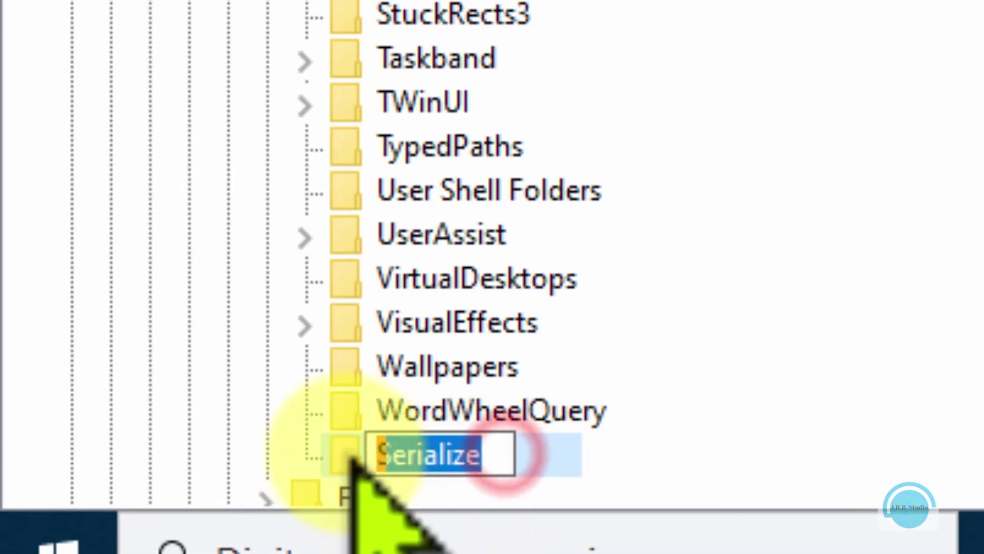
pyautogui.press('BackSpace')
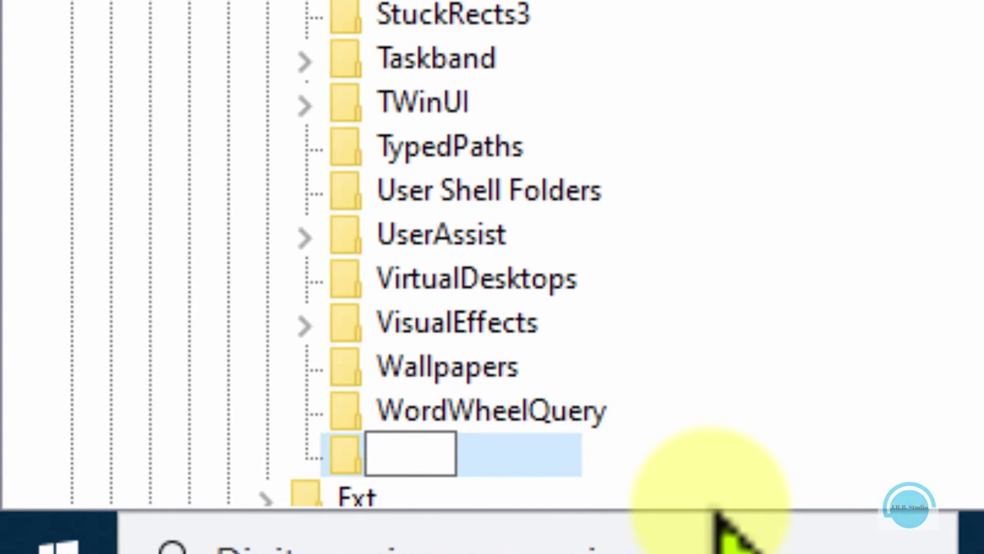
pyautogui.press('Escape')
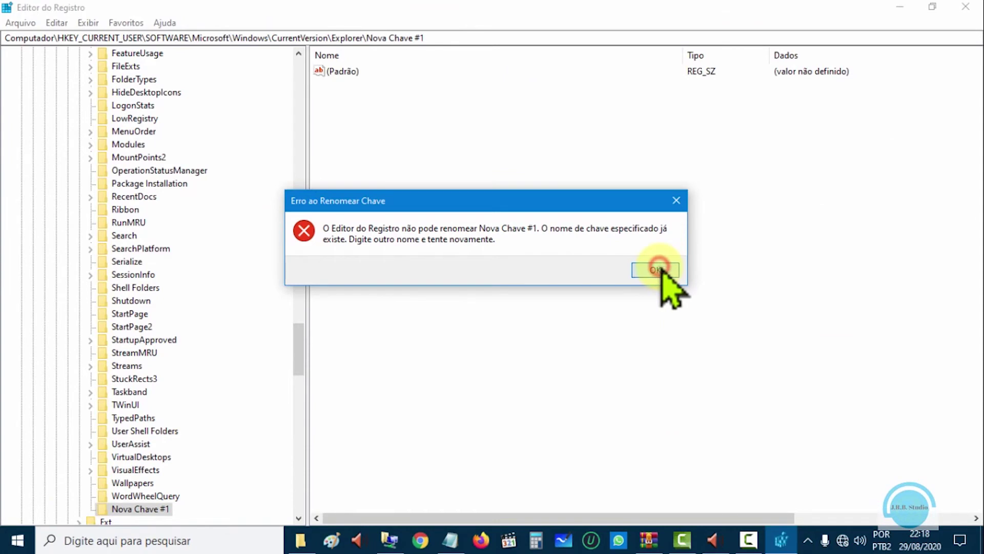
pyautogui.click(657, 270)
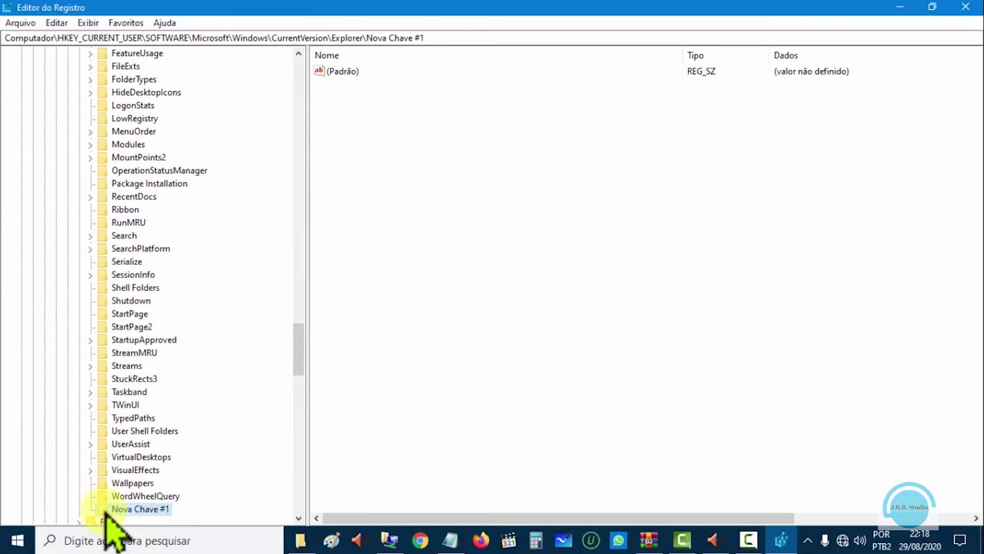
pyautogui.press('Delete')
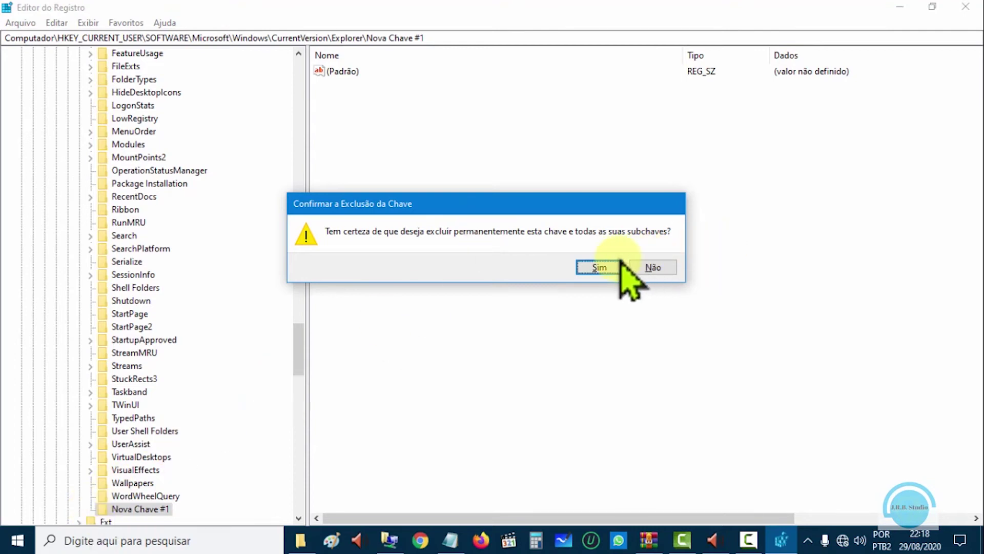
pyautogui.click(601, 266)
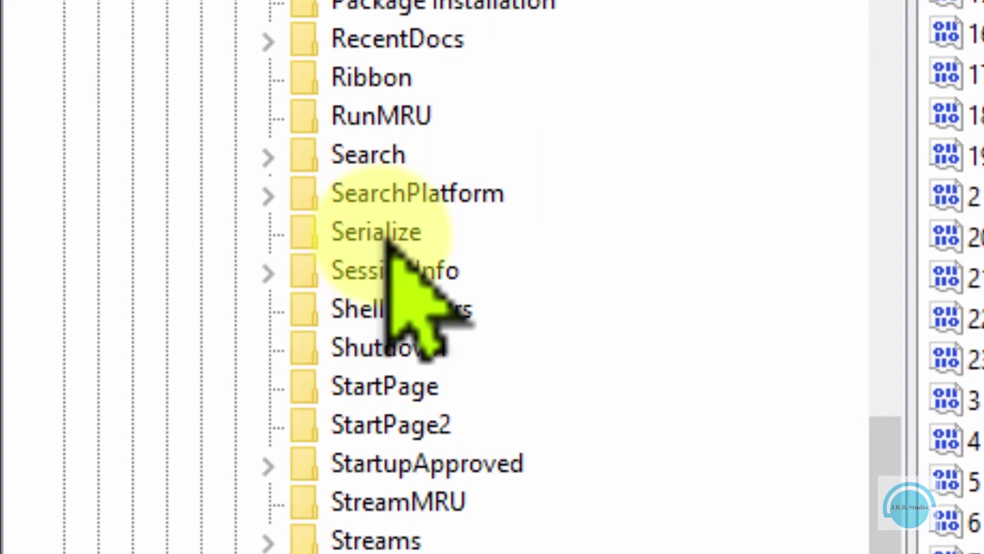
# Select the Serialize key under Explorer and create a new DWORD (32-bit) value in it
pyautogui.click(298, 233)
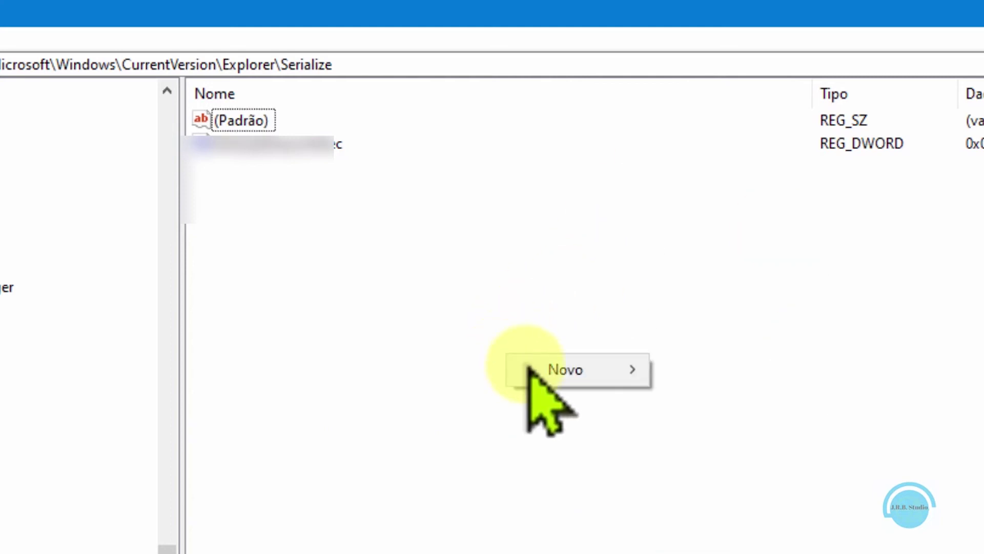
pyautogui.moveTo(545, 364)
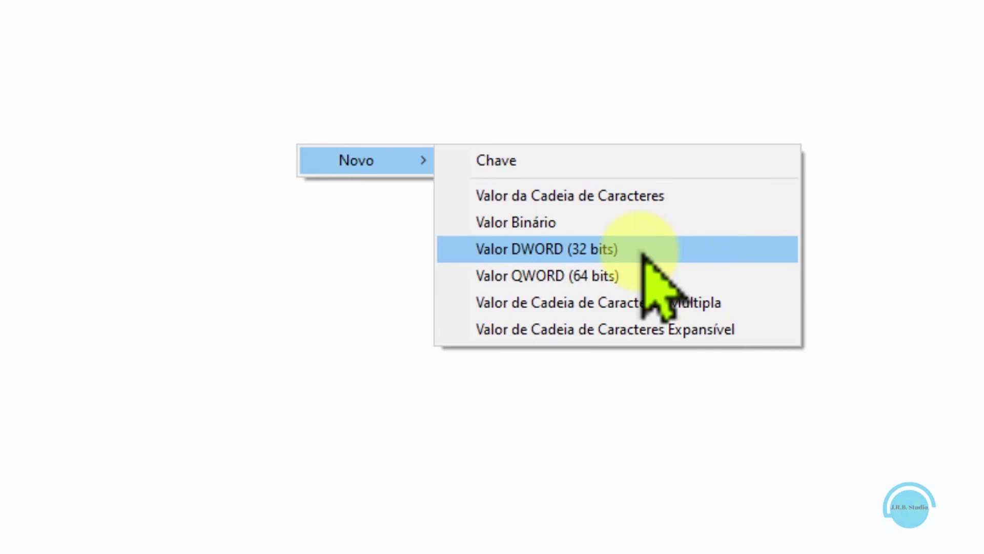
pyautogui.click(639, 249)
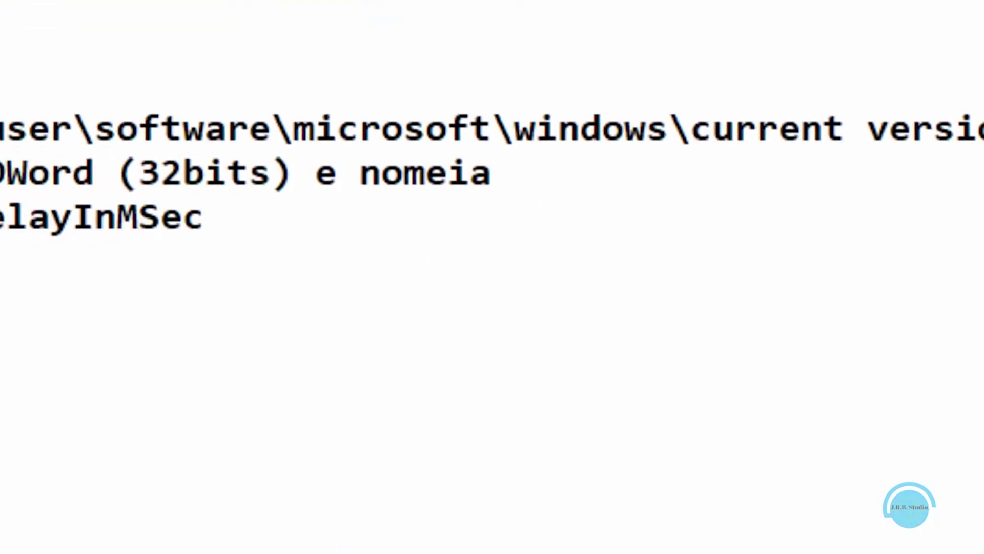
# Copy the name StartupDelayInMSec from the Notepad notes and return to the Registry Editor
pyautogui.moveTo(12, 174); pyautogui.dragTo(414, 174)
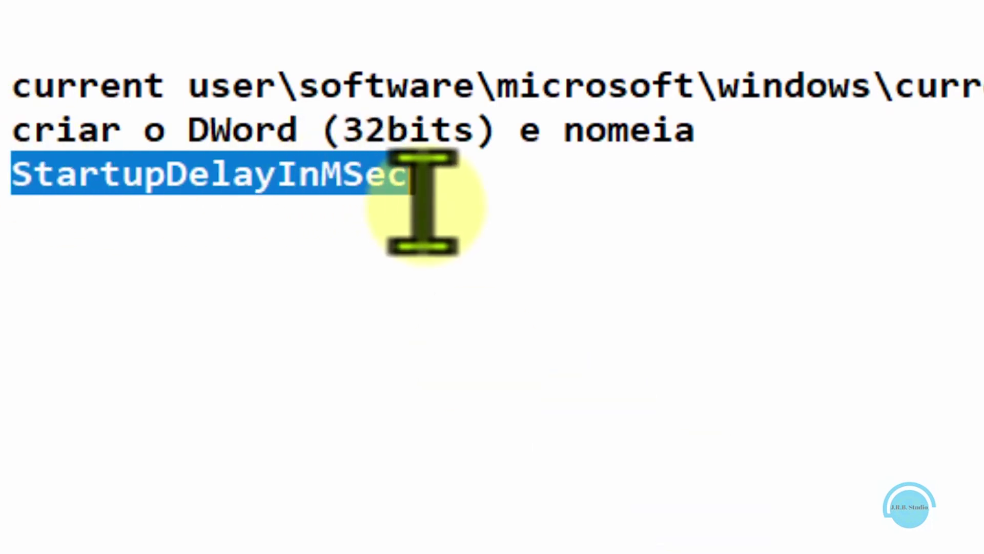
pyautogui.rightClick(338, 203)
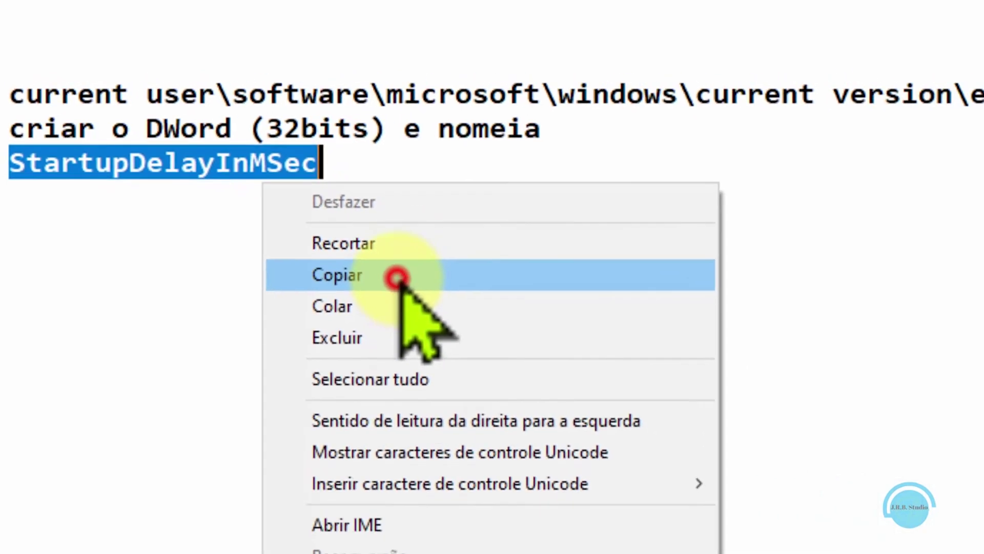
pyautogui.click(397, 278)
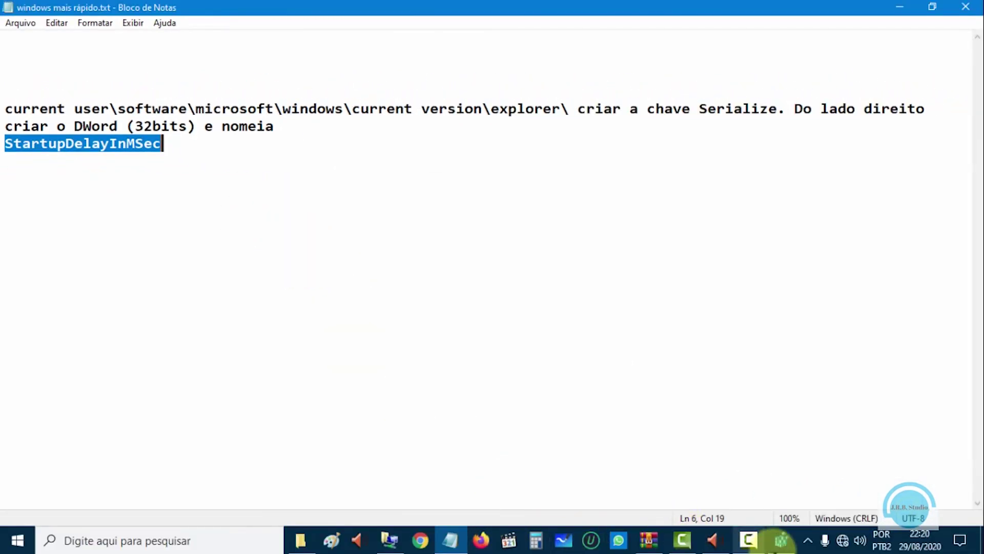
pyautogui.click(781, 539)
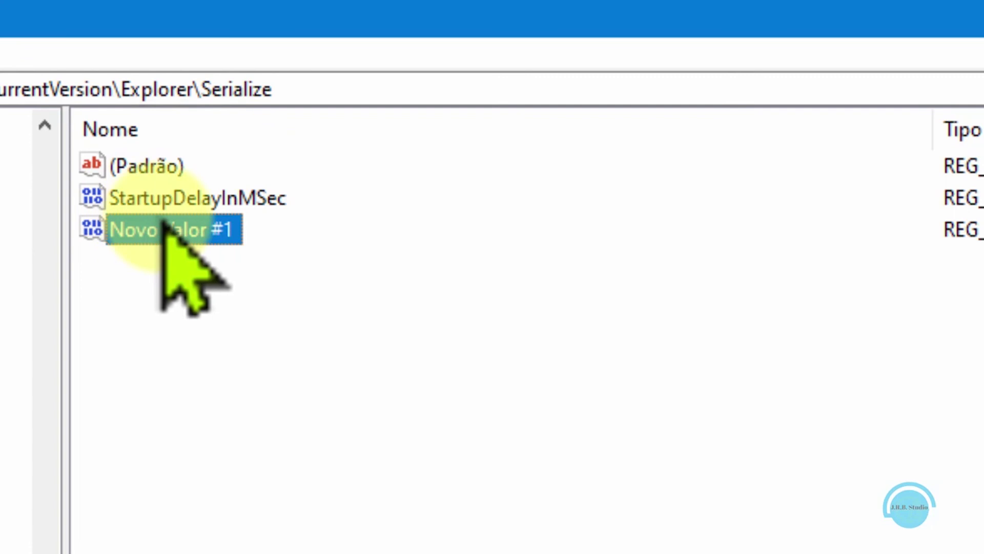
# Try to rename the new value Novo Valor #1 in the Serialize key with the copied name
pyautogui.press('F2')
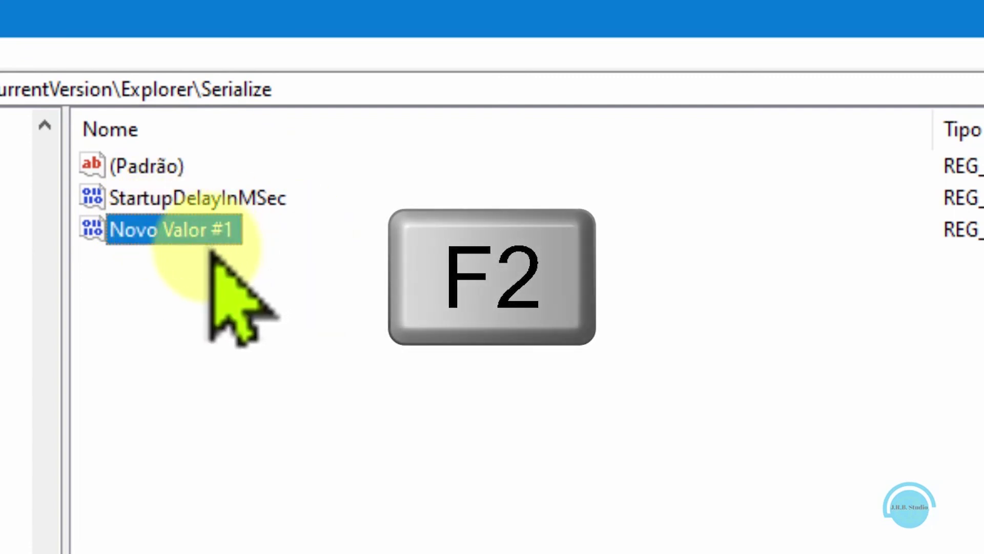
pyautogui.press('F2')
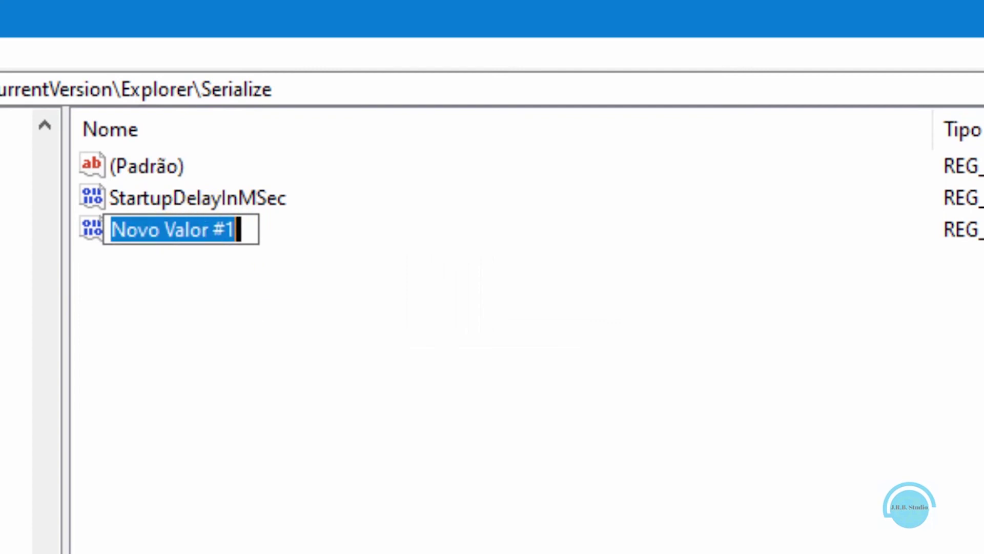
pyautogui.rightClick(182, 229)
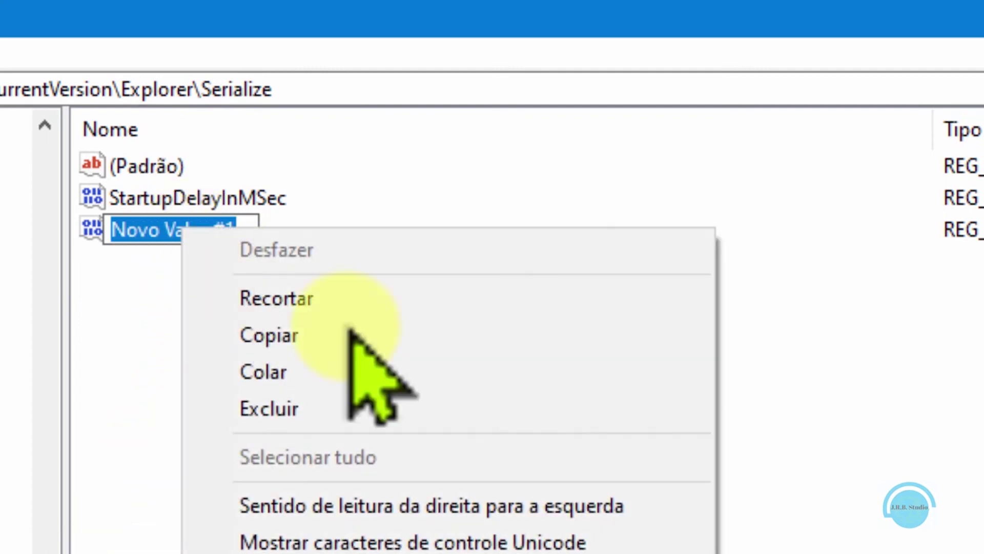
pyautogui.click(907, 469)
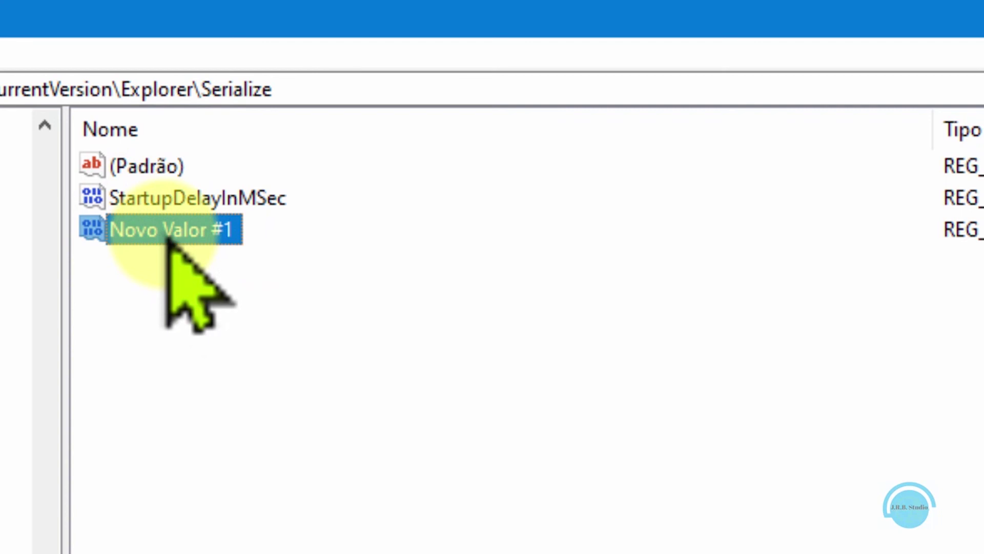
# Delete Novo Valor #1 from the Serialize key, confirming the permanent deletion, and close the Registry Editor to return to the Notepad notes
pyautogui.press('Delete')
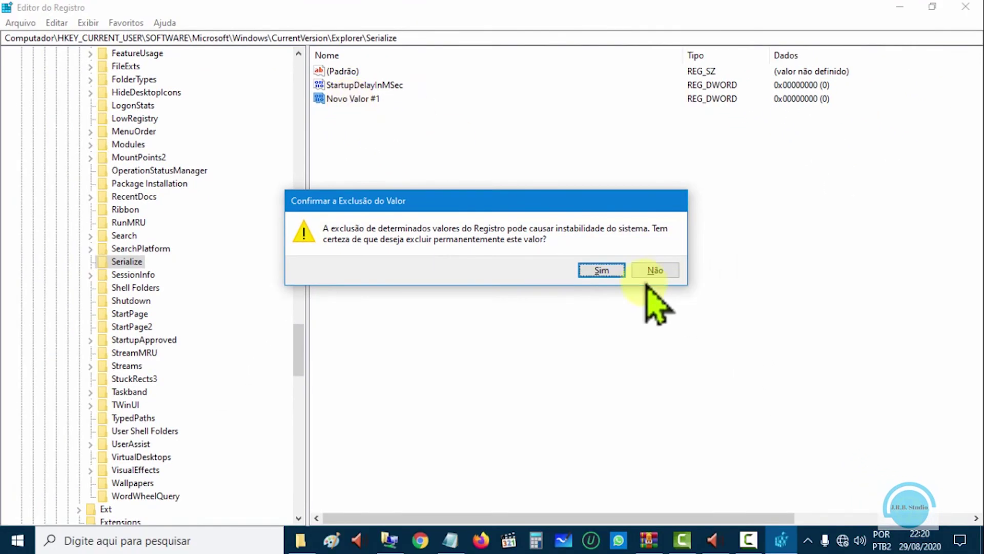
pyautogui.click(602, 270)
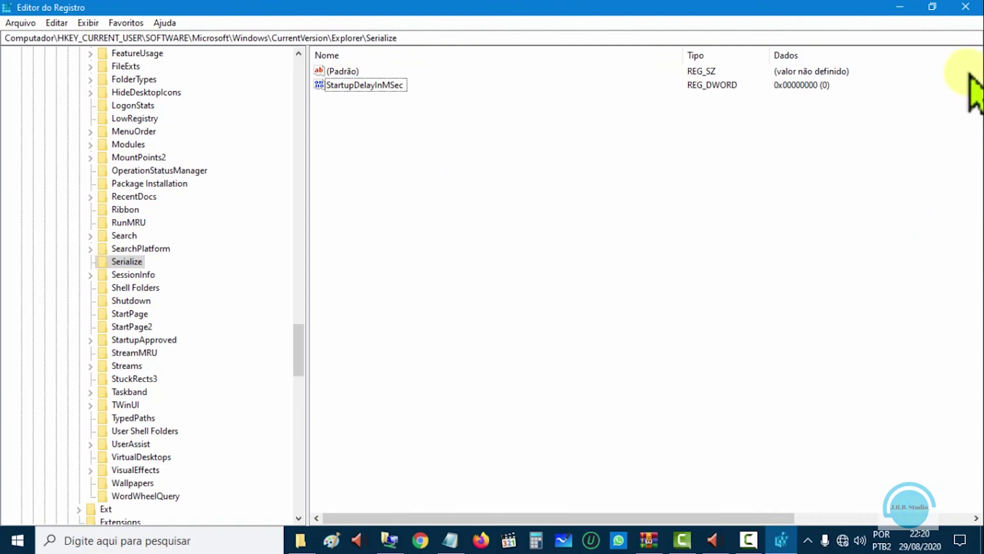
pyautogui.click(966, 7)
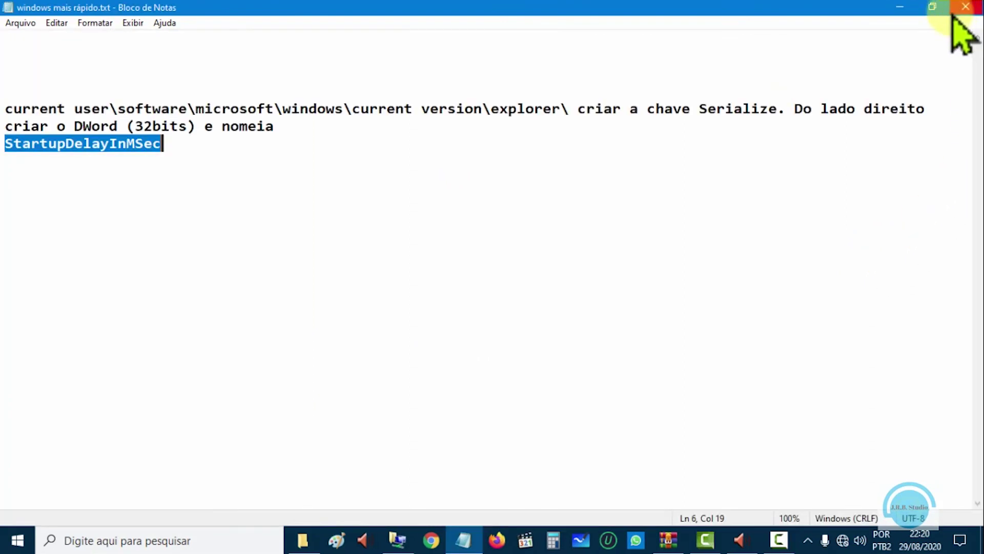
pyautogui.click(721, 329)
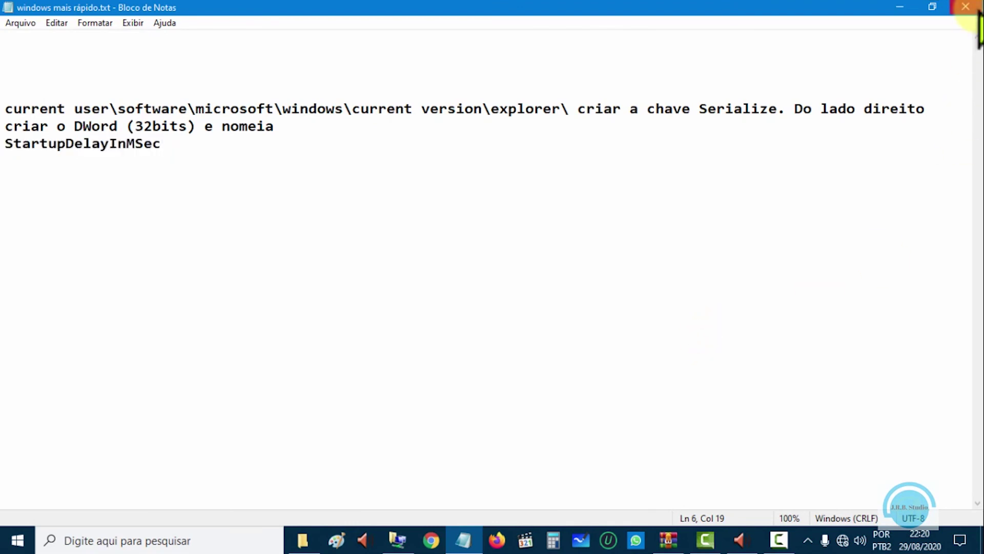